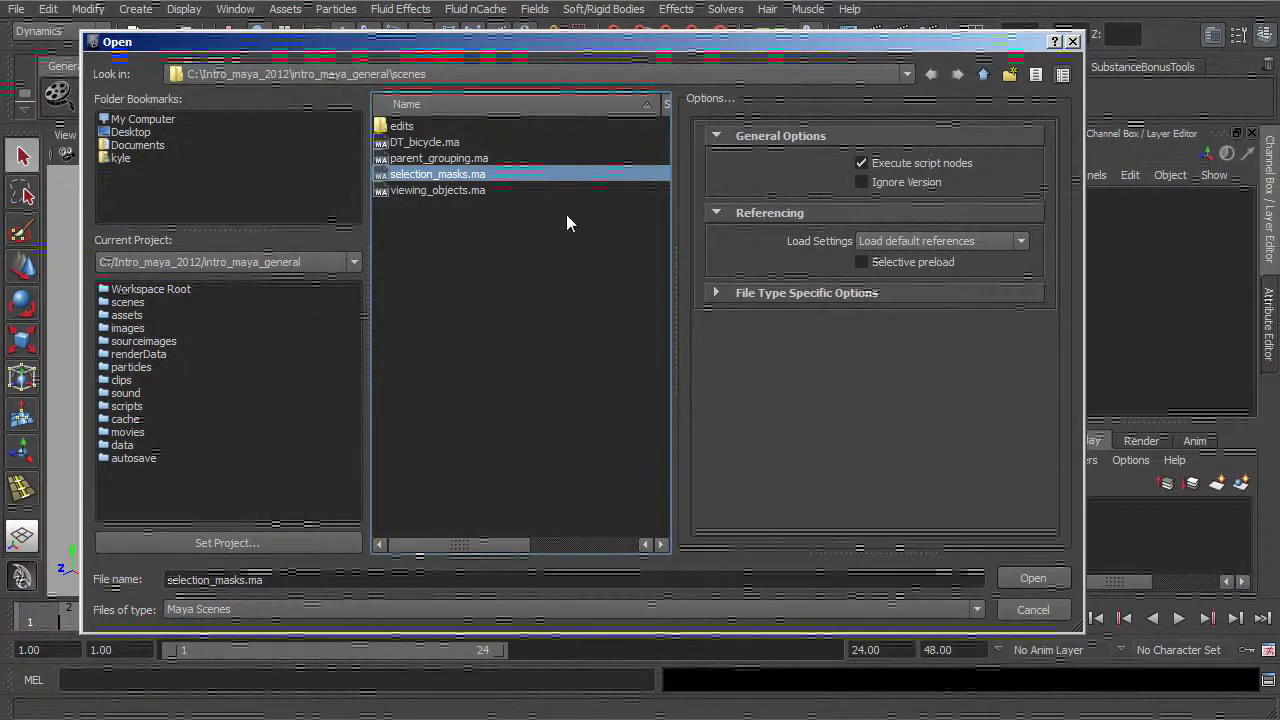
Step: Load selection_masks.ma from the scenes folder
click(1040, 582)
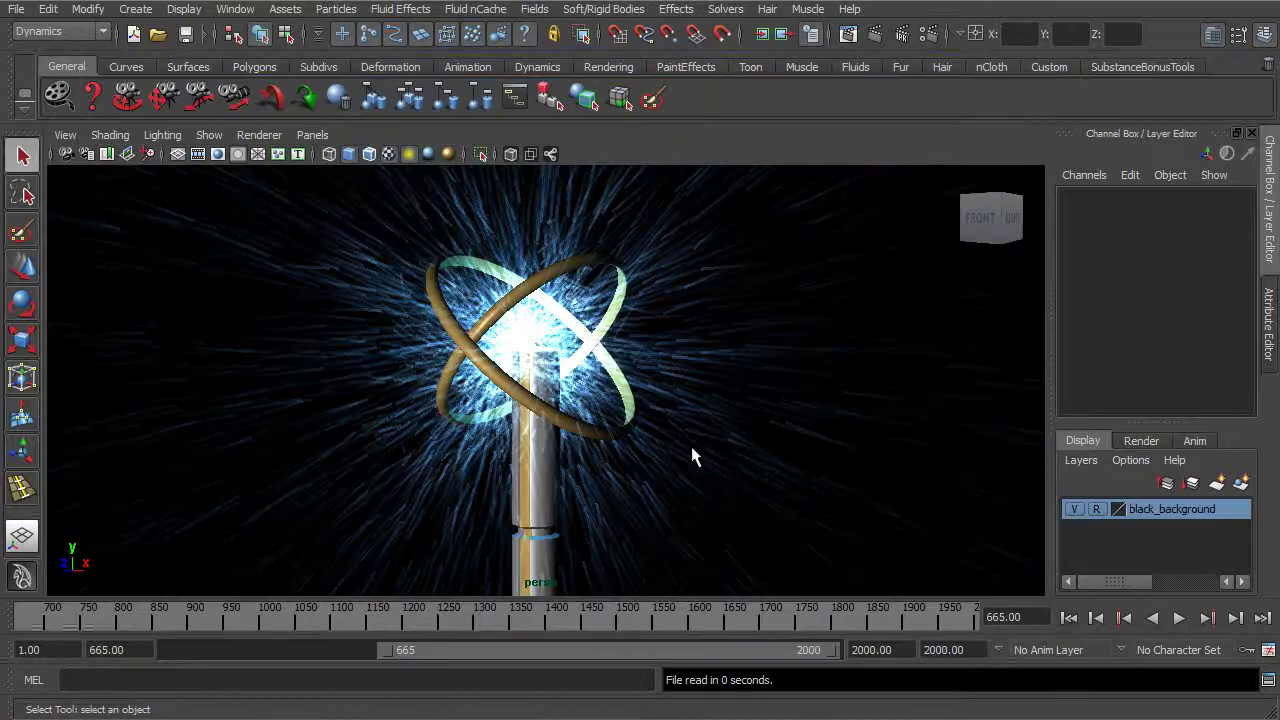
Step: Tumble the view around the rings and start the particle animation playing
alt+drag(537, 404, 544, 397)
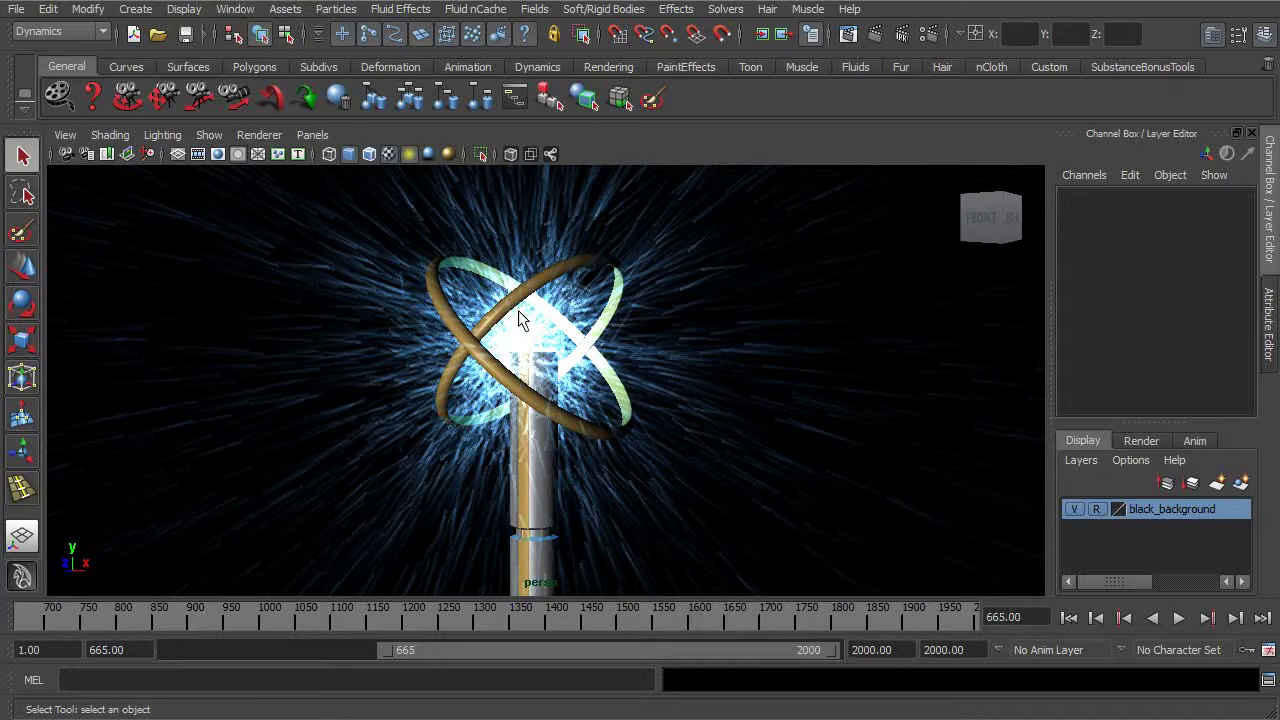
alt+drag(550, 466, 646, 443)
alt+drag(683, 347, 691, 368)
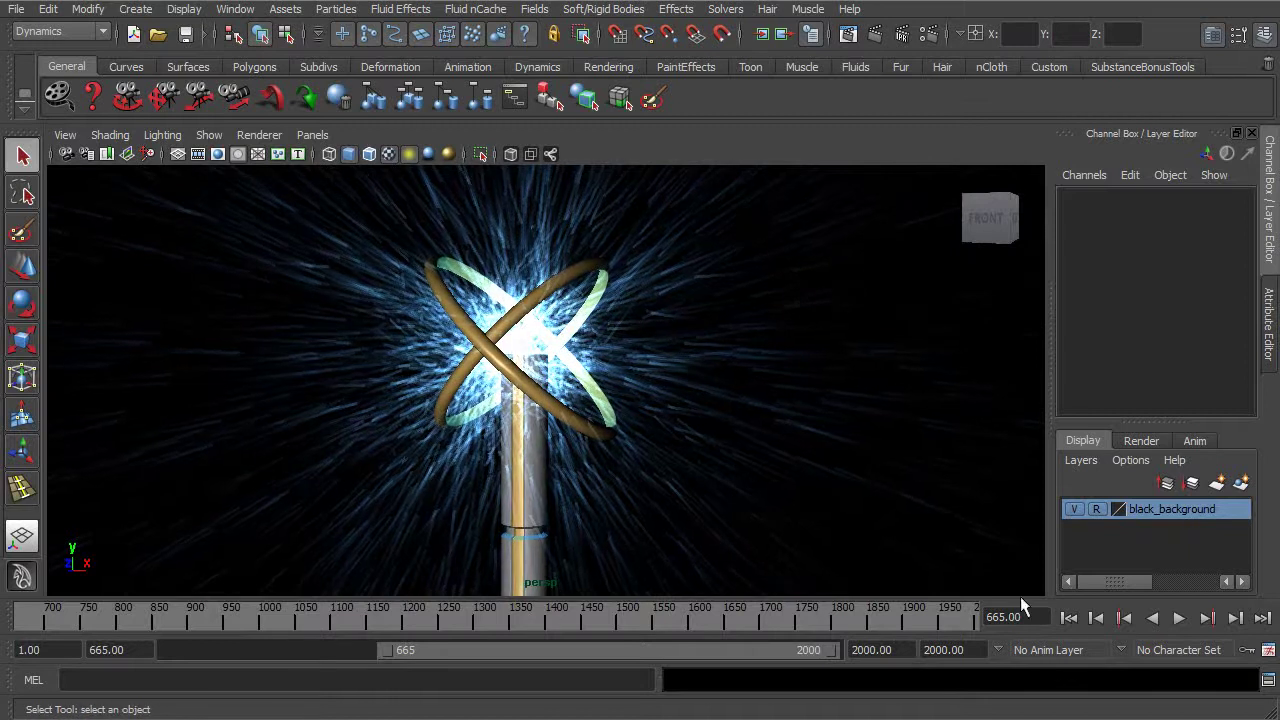
click(1179, 618)
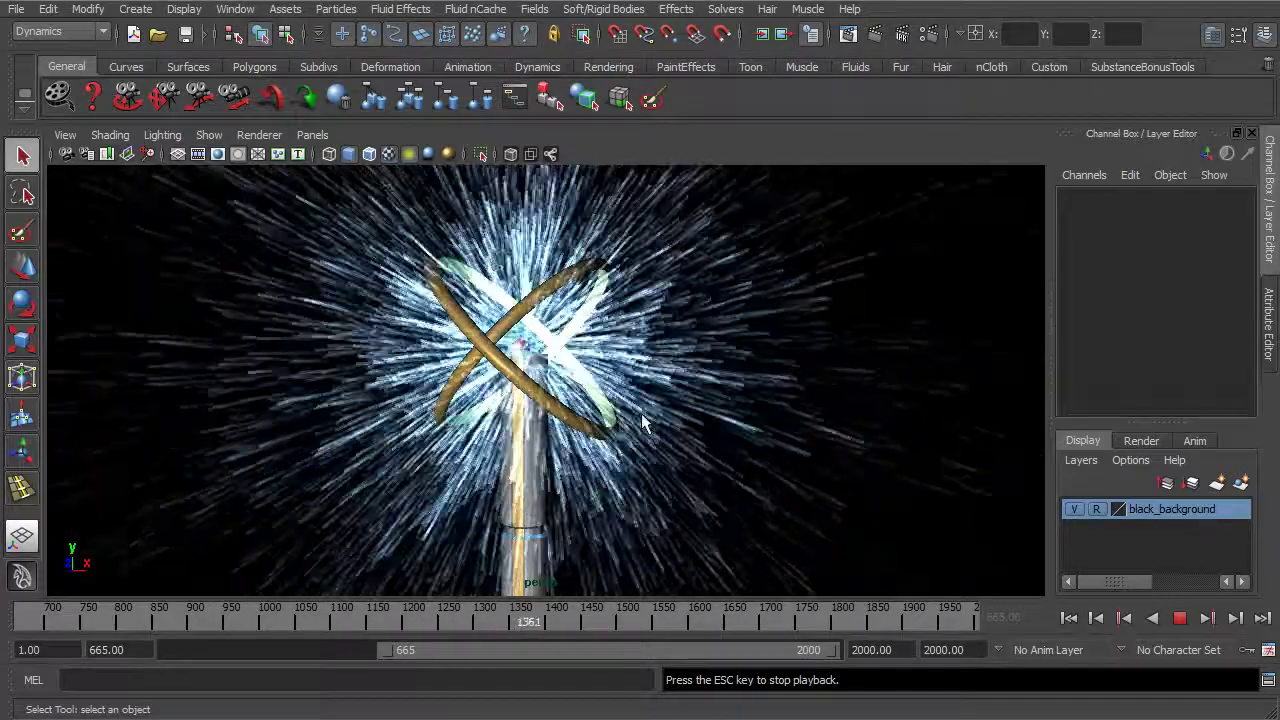
Step: Stop playback, jump back to start frame 665, and select particle1
click(1180, 620)
click(1068, 618)
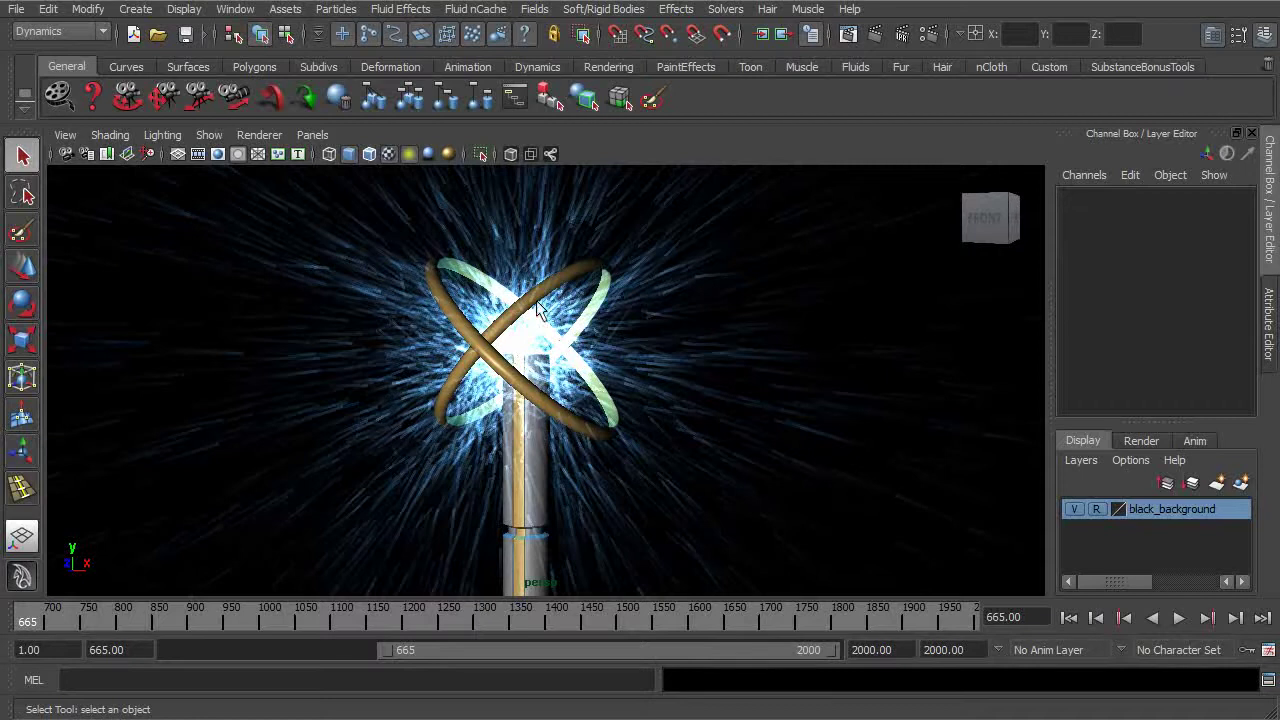
click(594, 380)
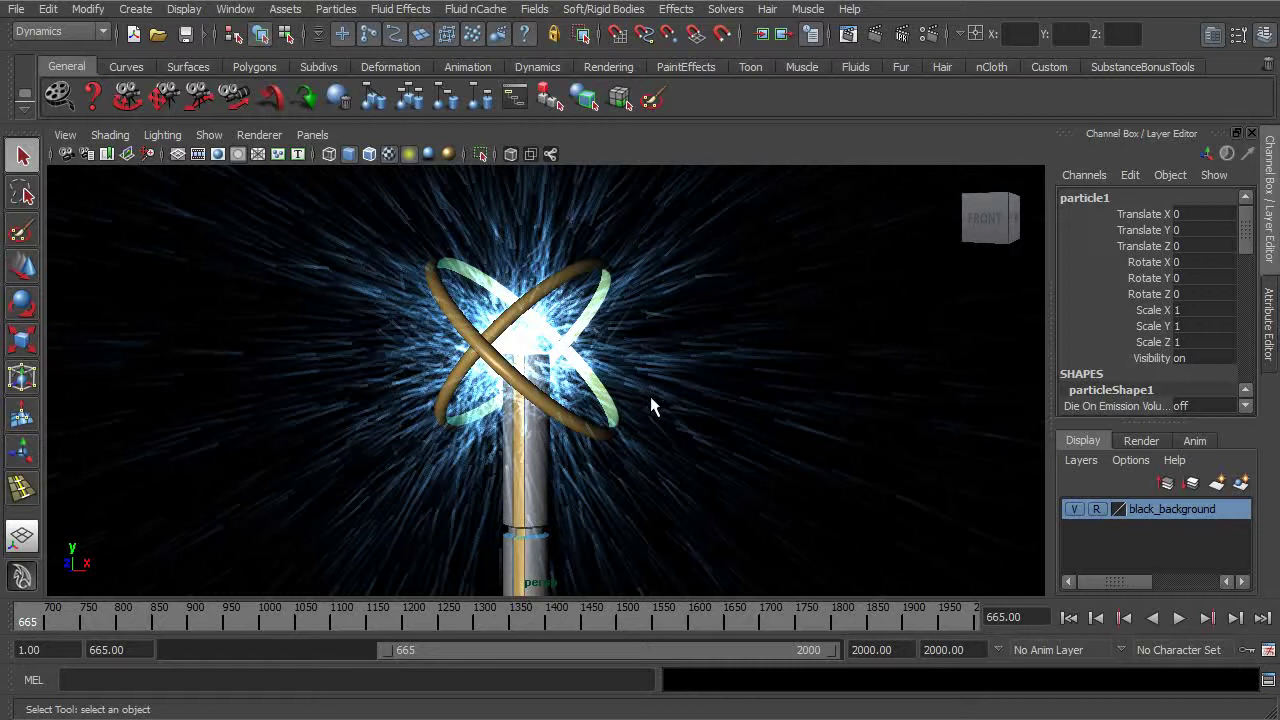
Step: Turn off the dynamic objects selection mask and confirm the particles can't be picked
click(471, 33)
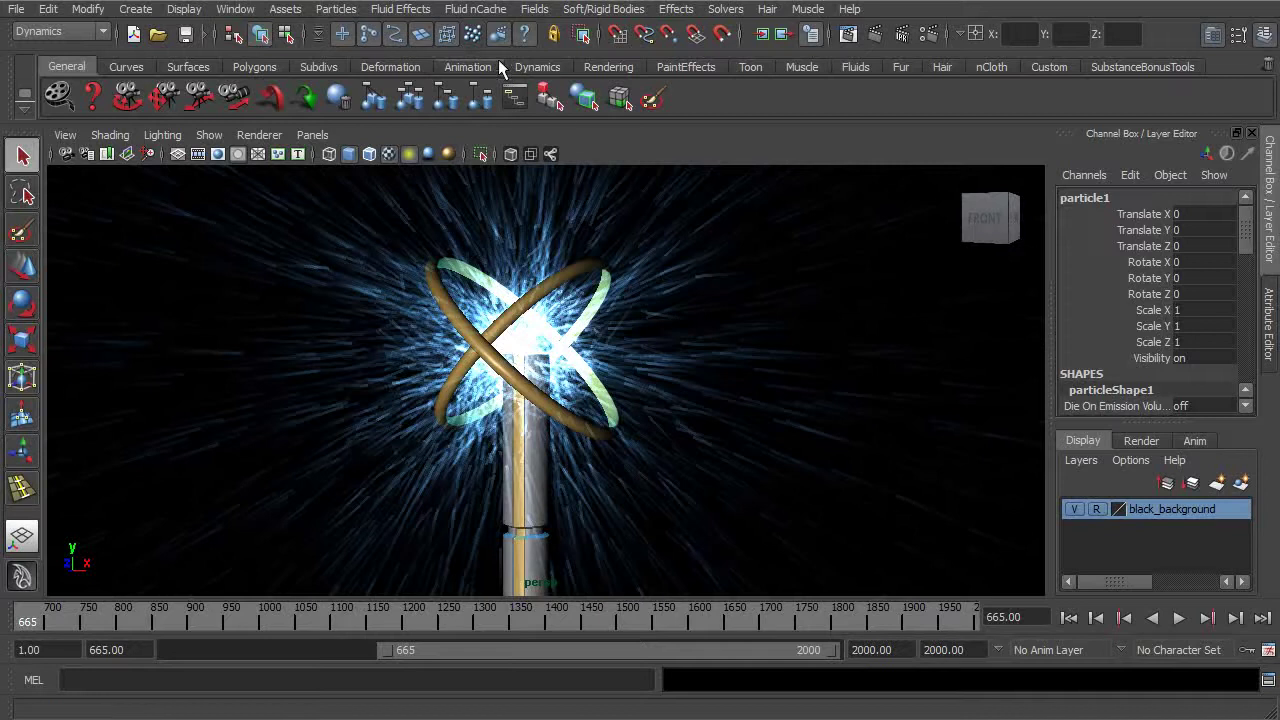
click(770, 418)
drag(640, 252, 780, 417)
mouse_move(692, 284)
mouse_down()
mouse_move(740, 363)
mouse_move(709, 297)
mouse_up()
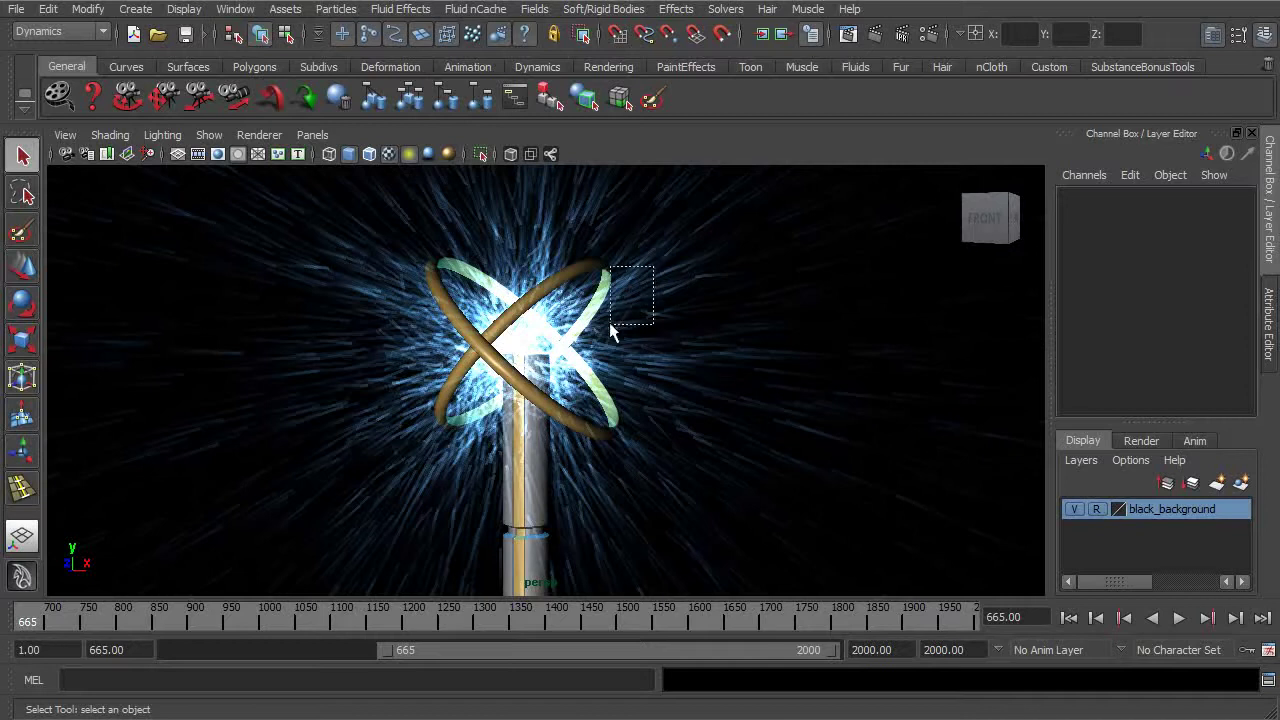
Step: Test selecting the green ring nurbsTorus7, the gold ring and cylinder pCylinder1
drag(610, 323, 610, 324)
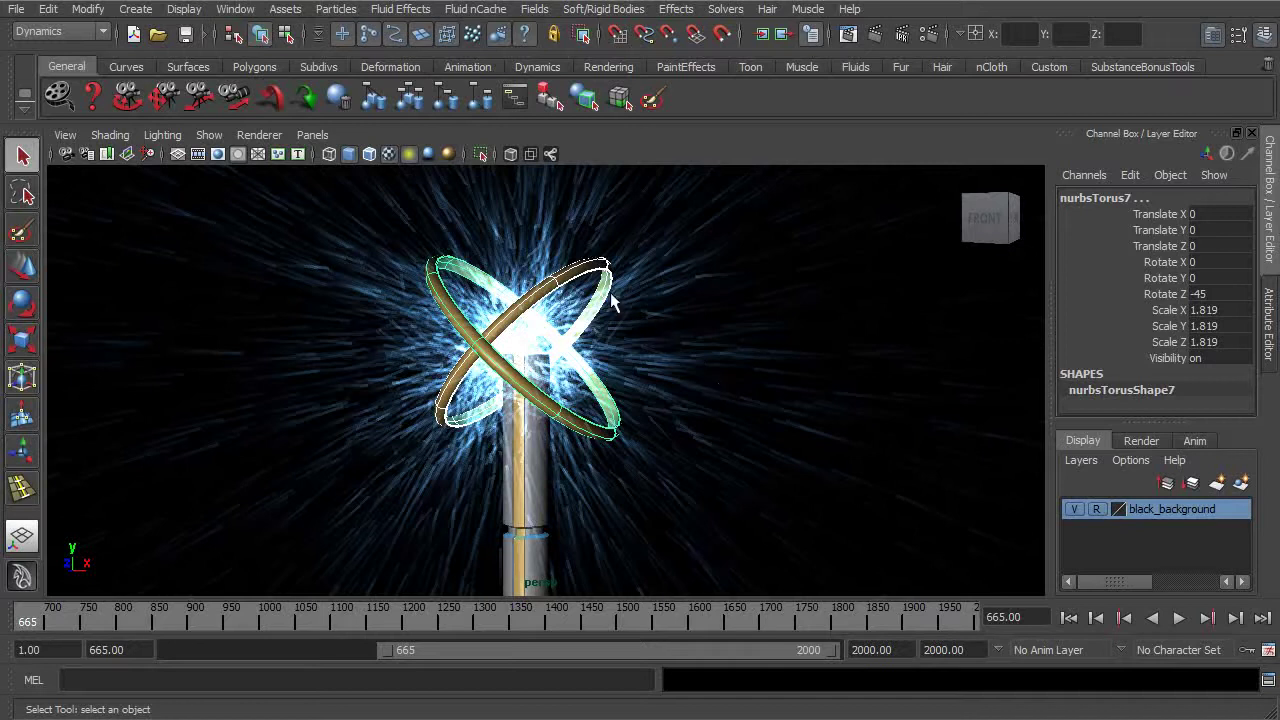
click(578, 284)
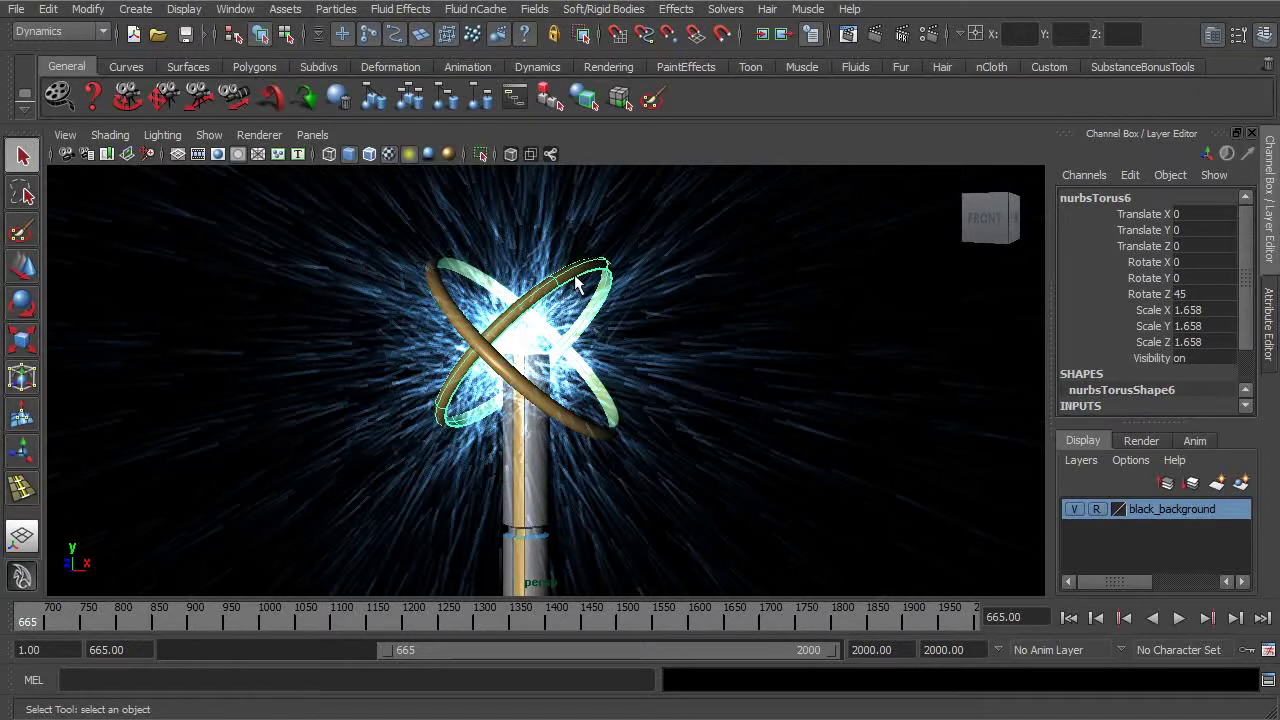
click(447, 310)
click(529, 484)
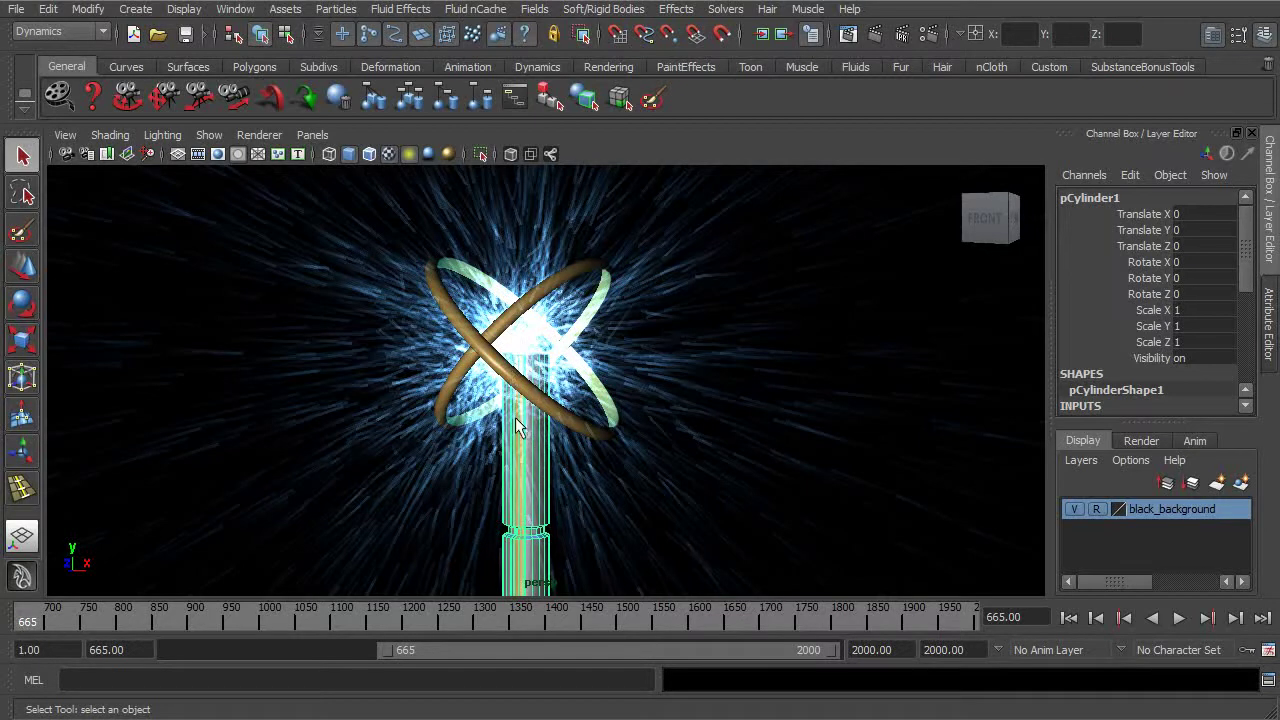
click(638, 508)
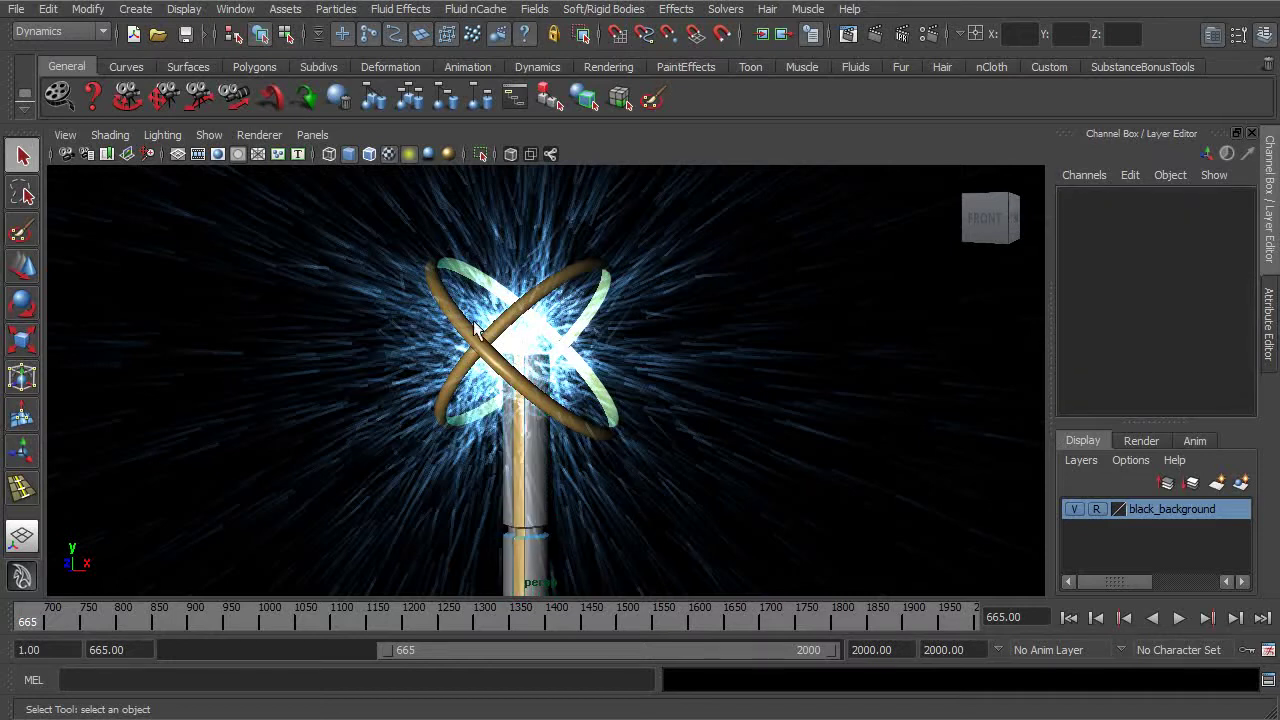
click(531, 473)
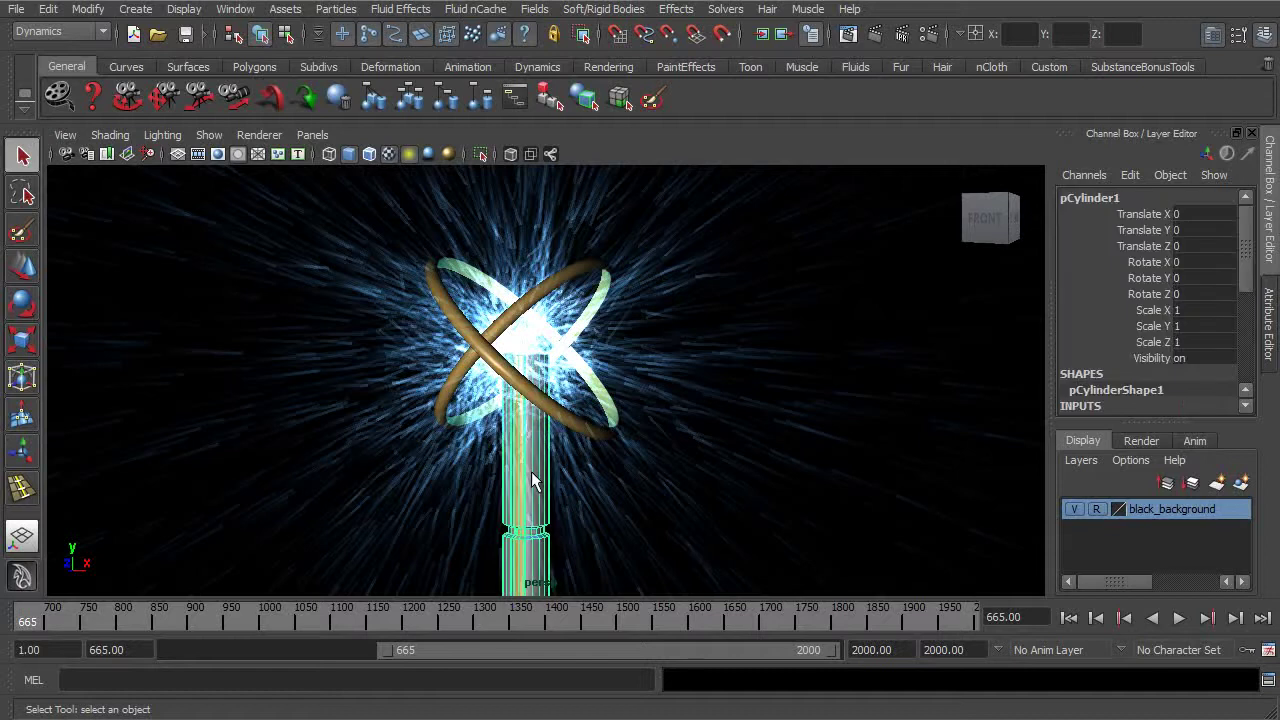
click(647, 495)
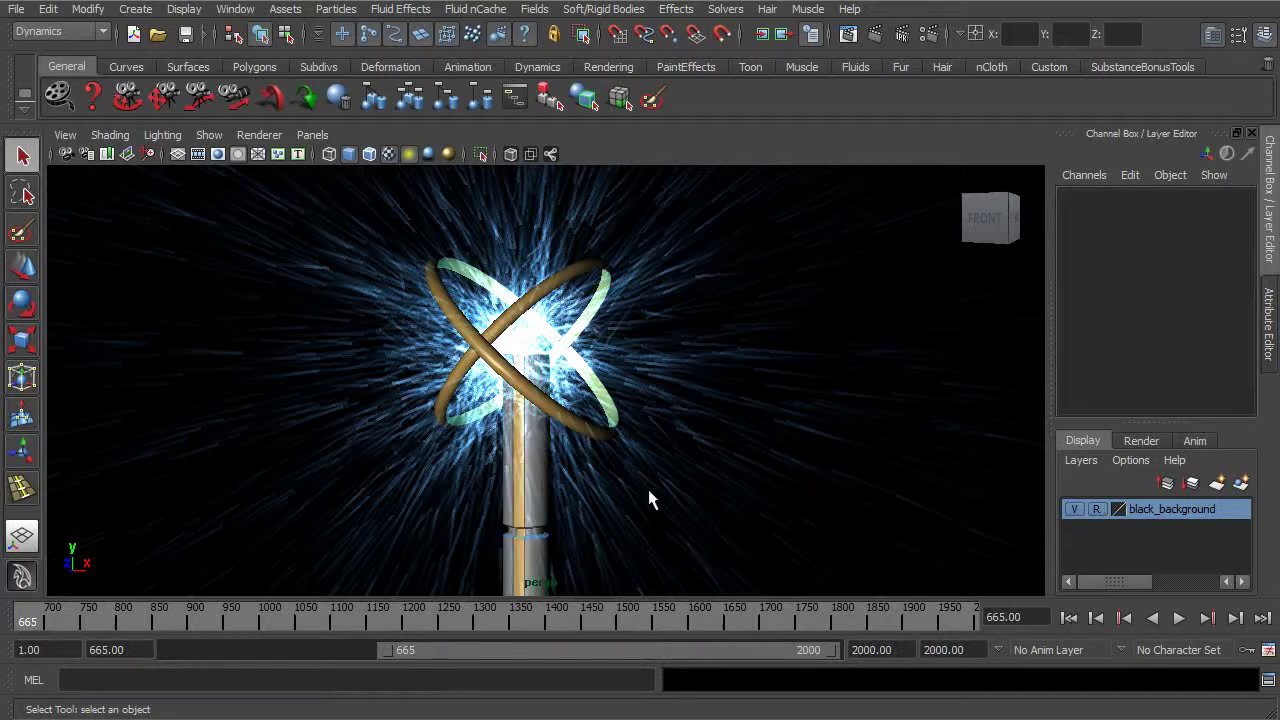
Step: Turn off the surface objects mask and marquee the rings, catching only pointLight2
click(418, 33)
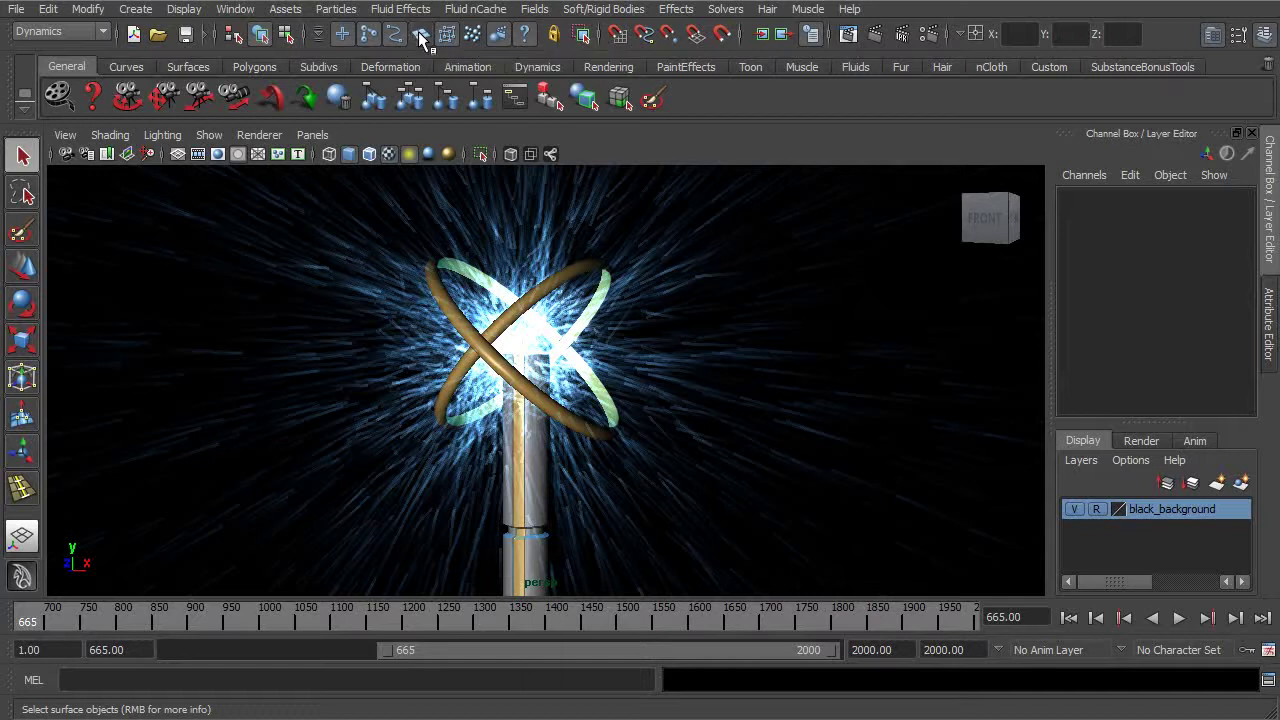
drag(333, 315, 497, 455)
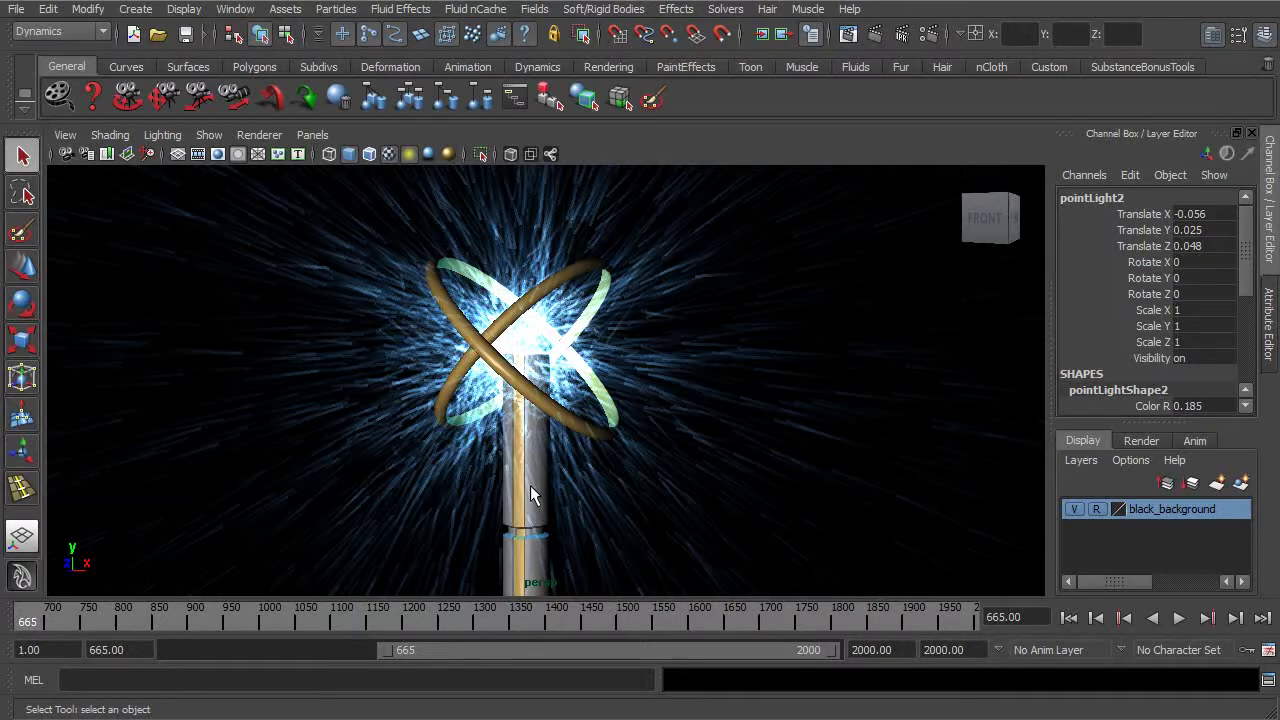
Step: Untick Poly Surfaces in the surface mask, test-marquee the rings, then clear the selection
right_click(421, 38)
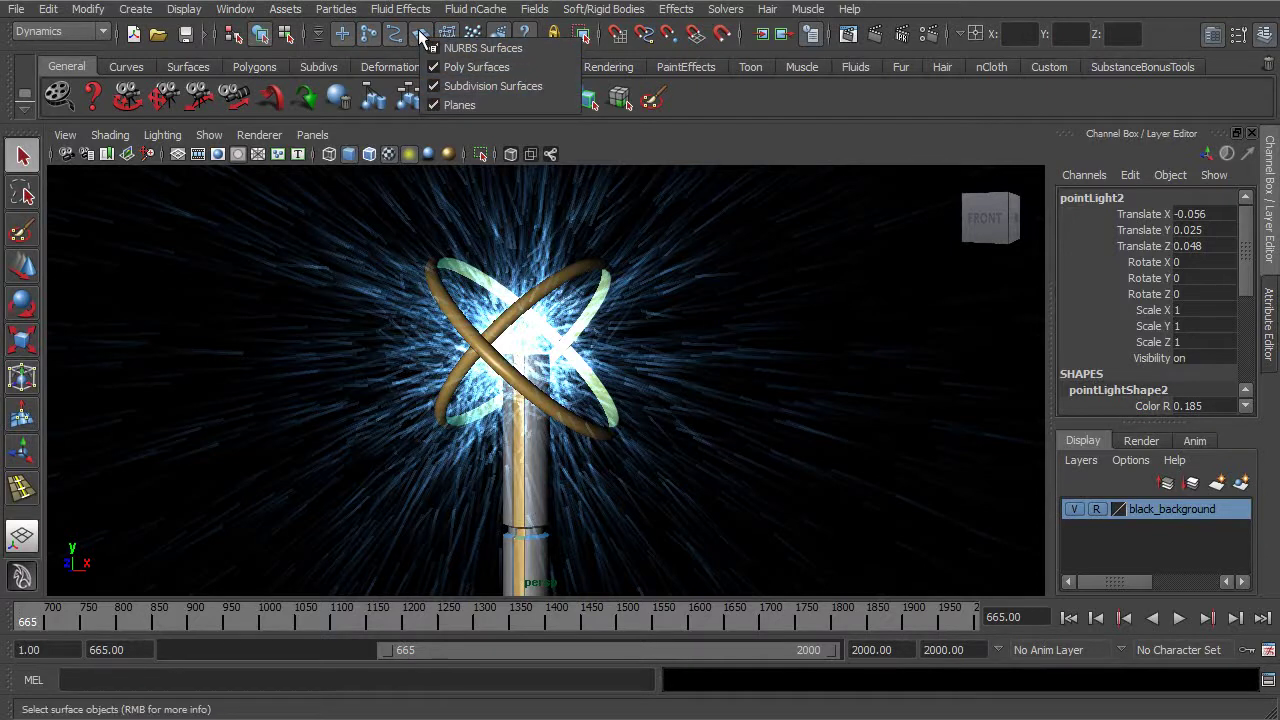
click(516, 67)
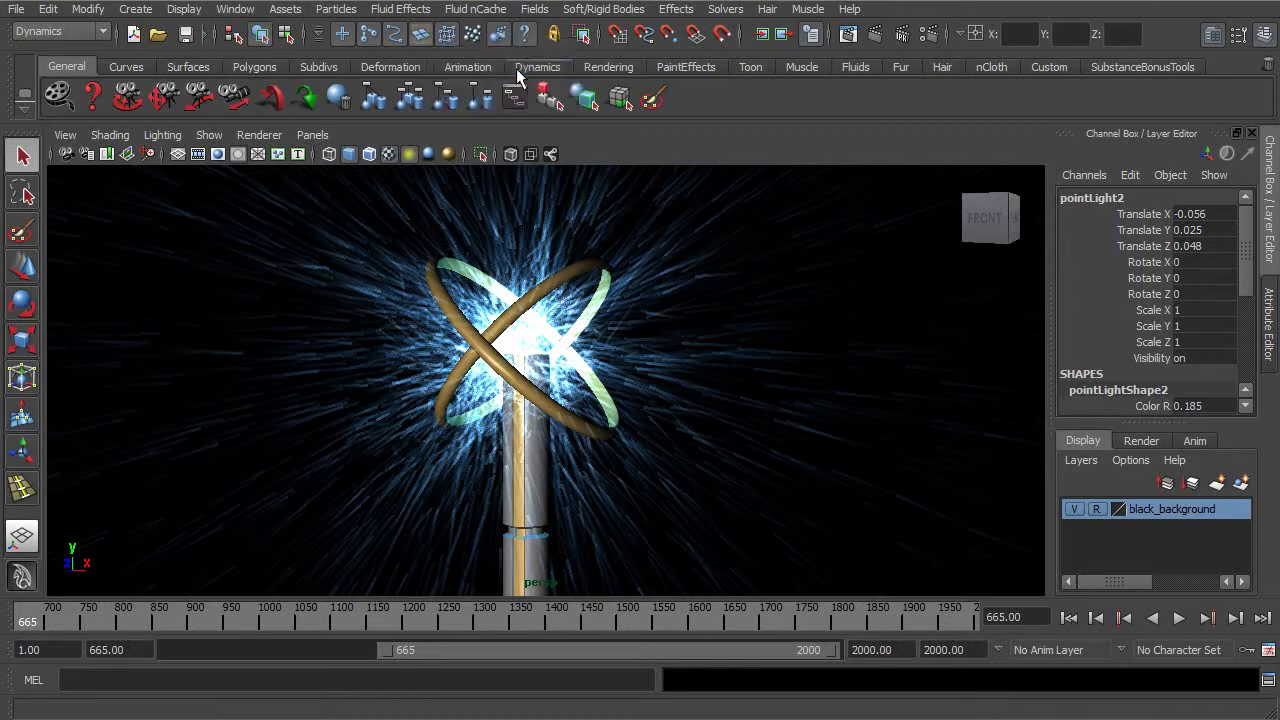
drag(378, 327, 614, 485)
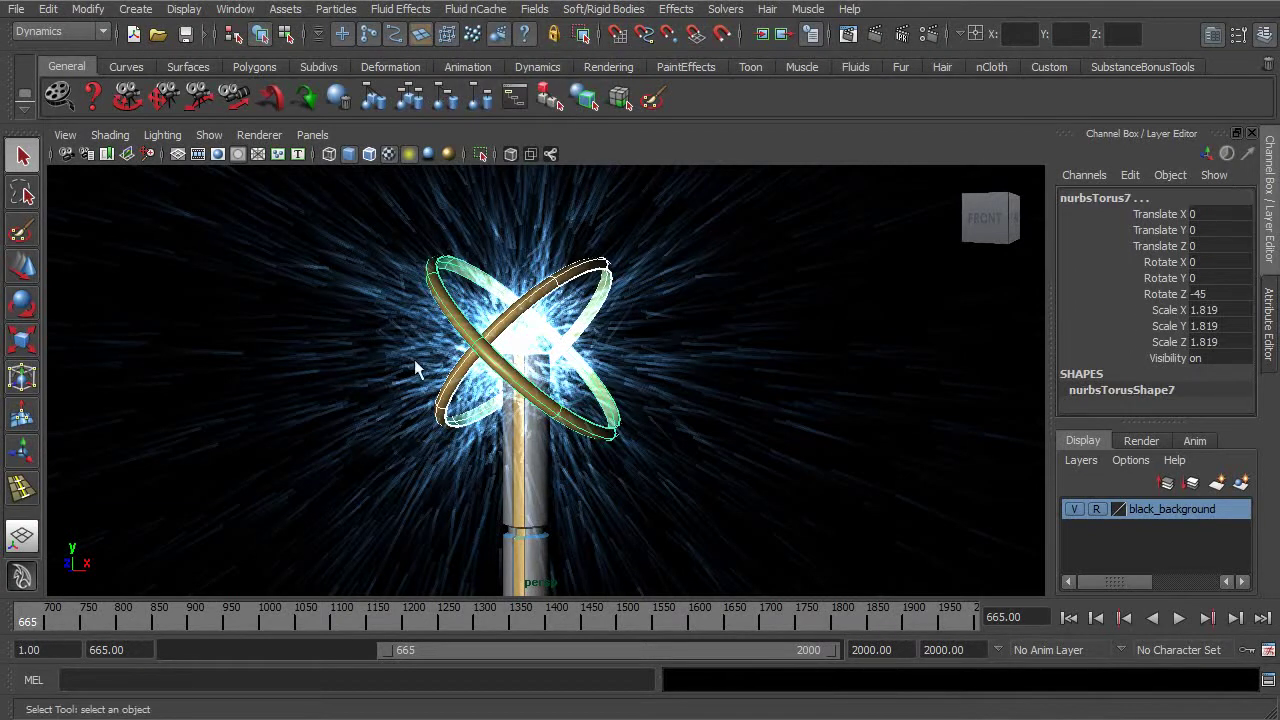
drag(343, 243, 651, 466)
drag(376, 262, 517, 362)
drag(451, 480, 600, 543)
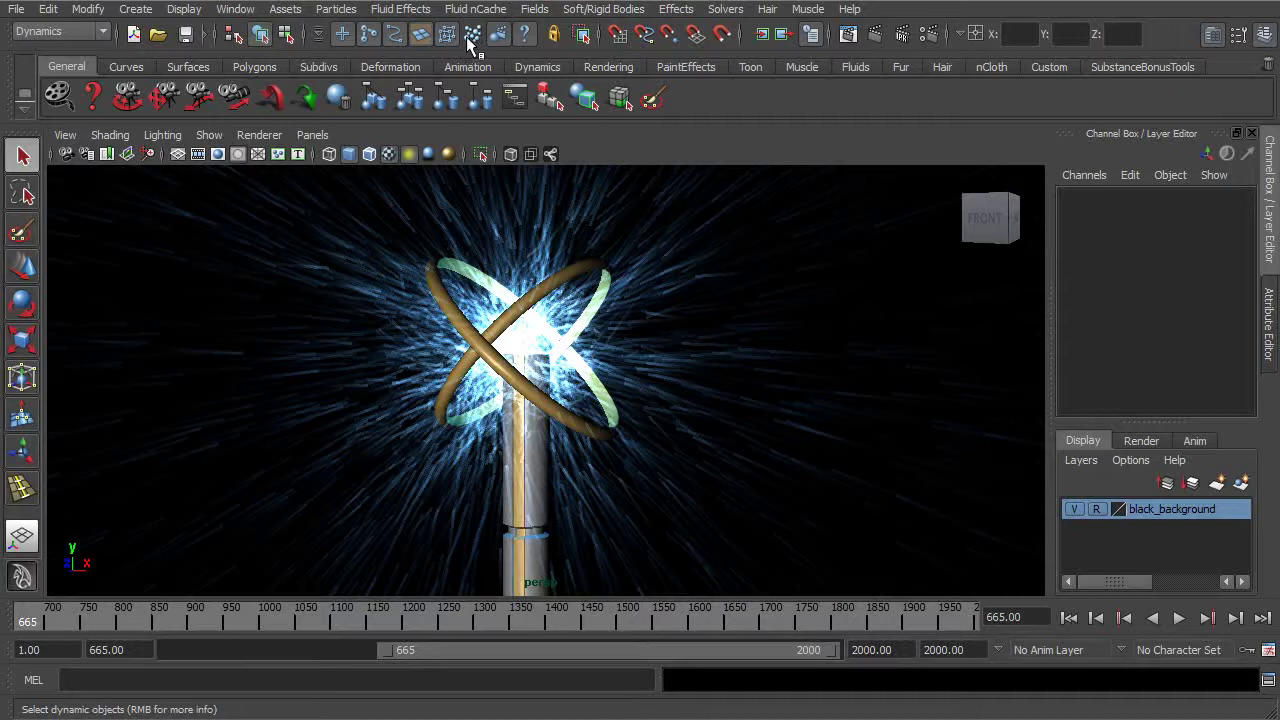
click(418, 33)
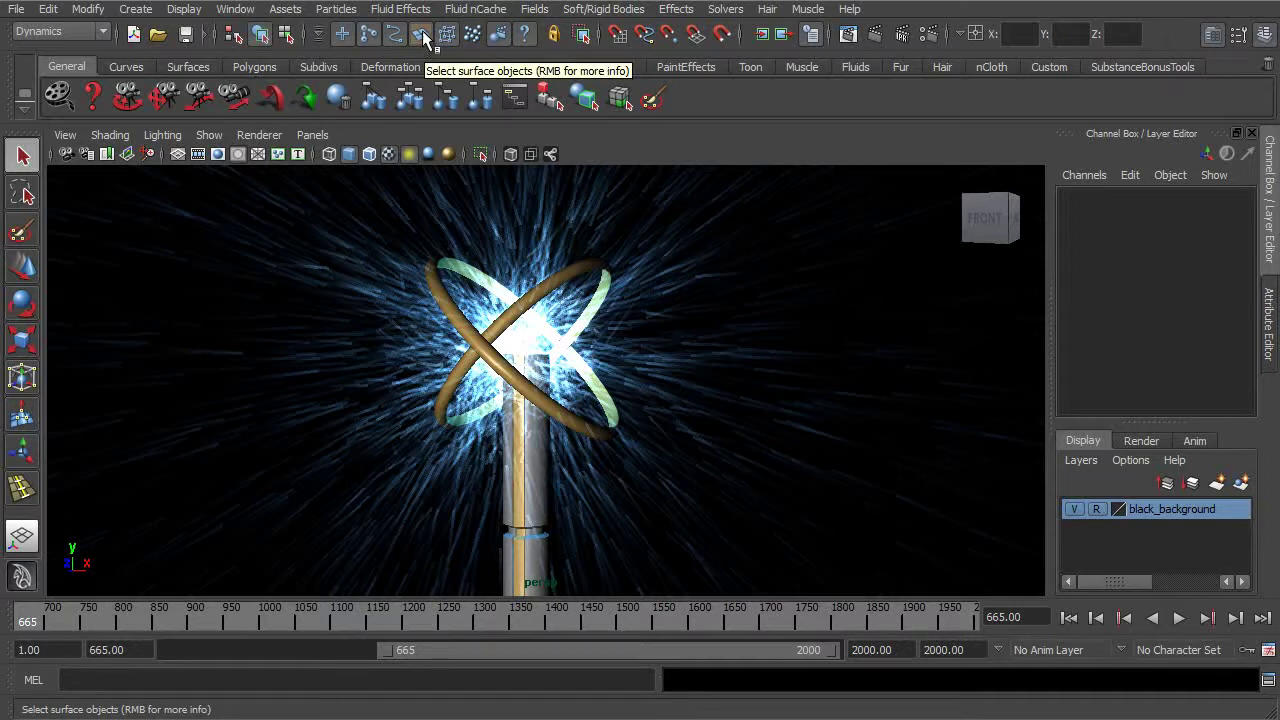
right_click(423, 33)
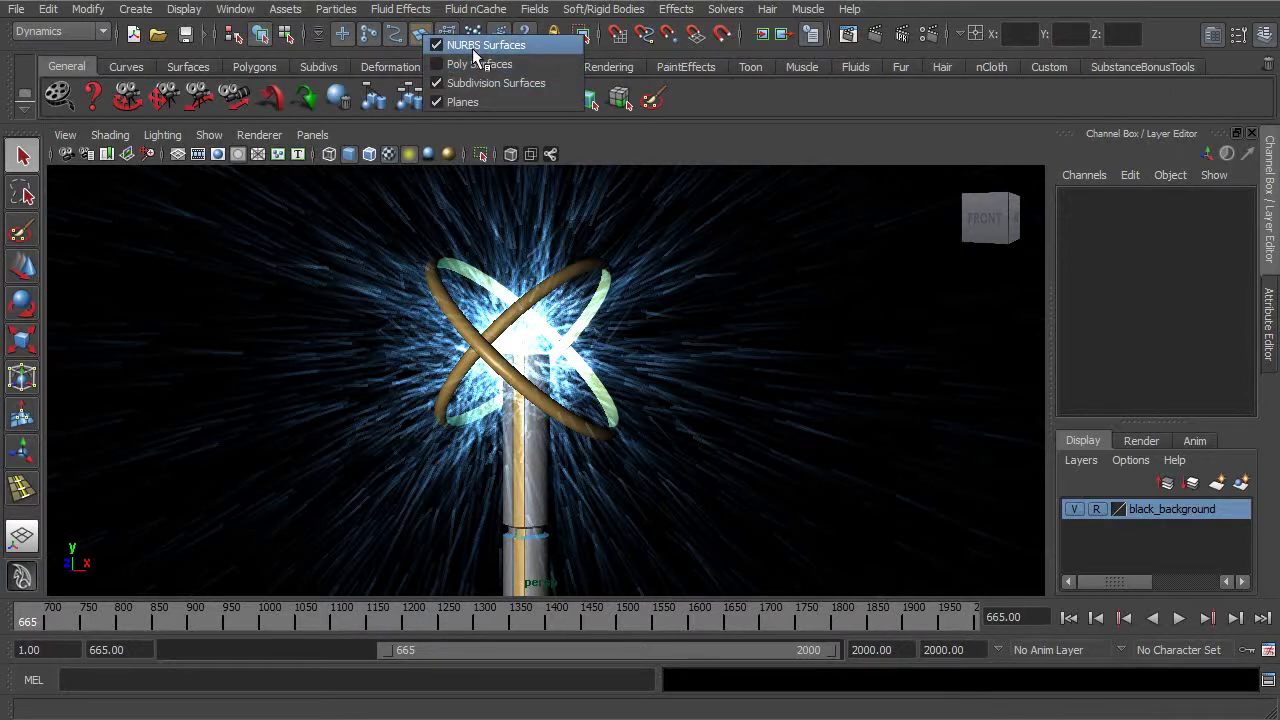
click(431, 31)
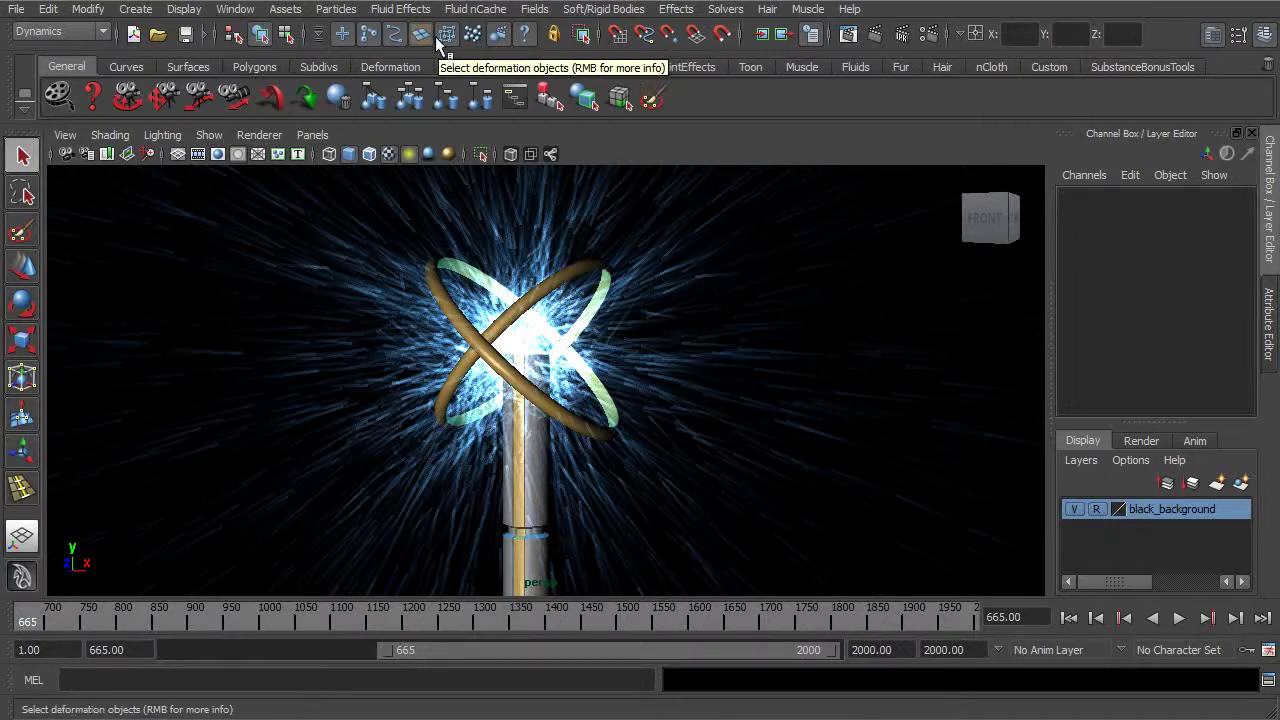
Step: Switch the object selection mask to All objects on and select the particle burst
click(319, 38)
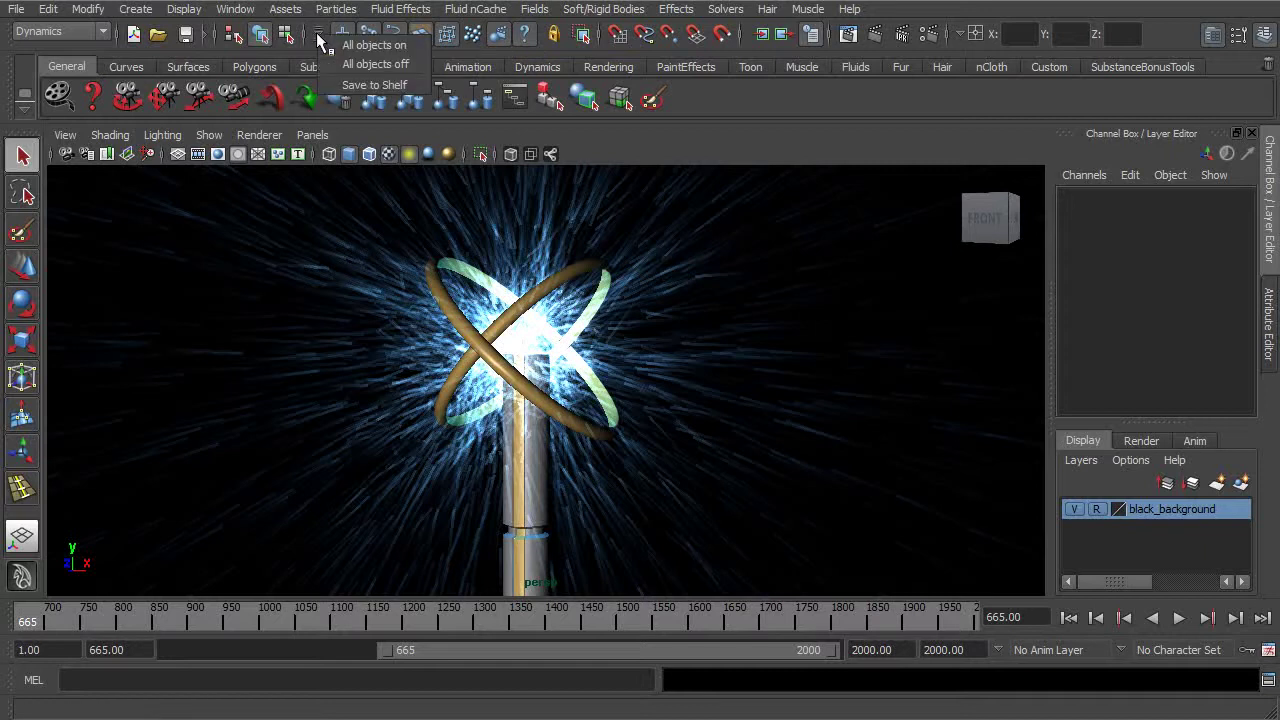
click(410, 45)
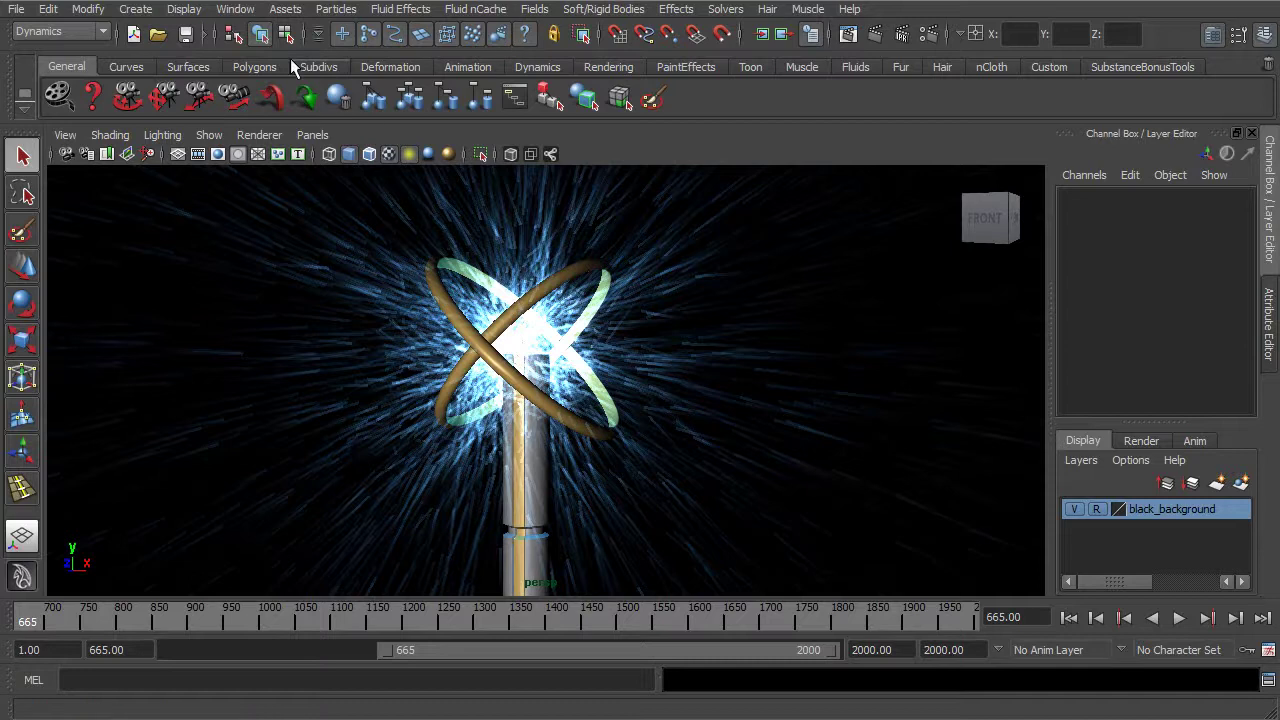
click(402, 315)
Step: Test selecting the rings and particle1, then bring up the hotbox's selection-mask marking menu
drag(297, 244, 595, 435)
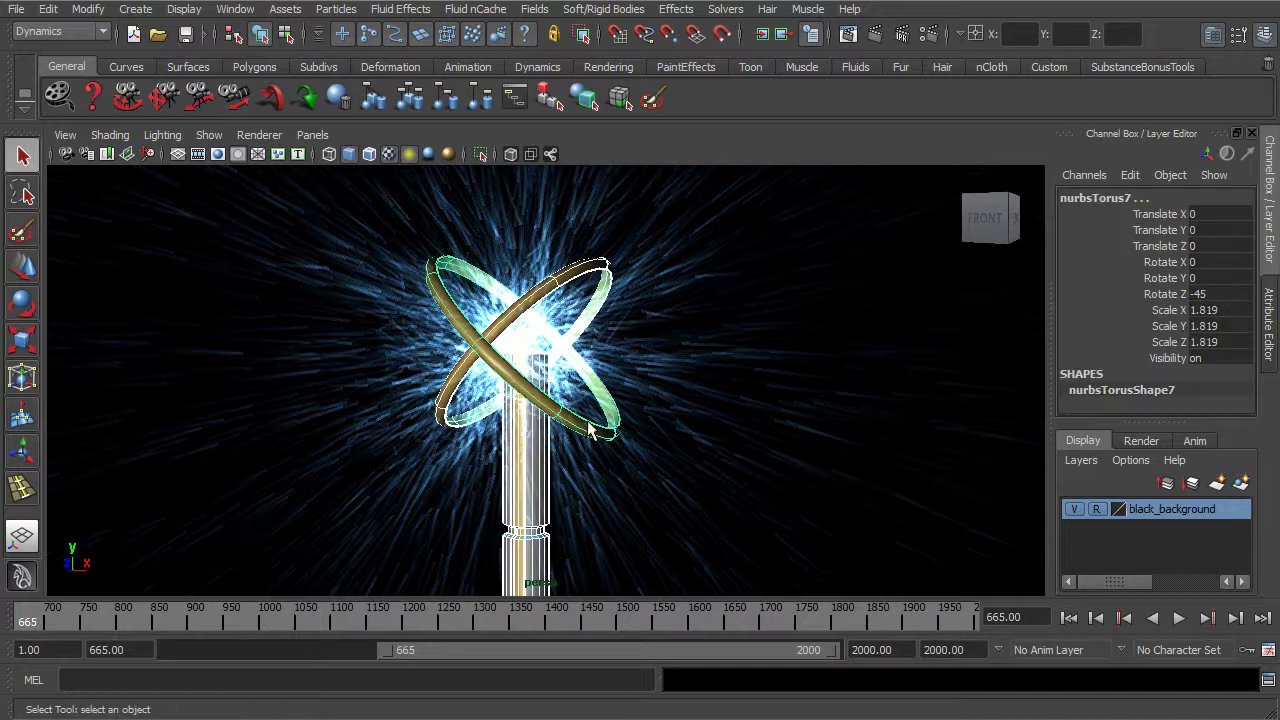
click(697, 354)
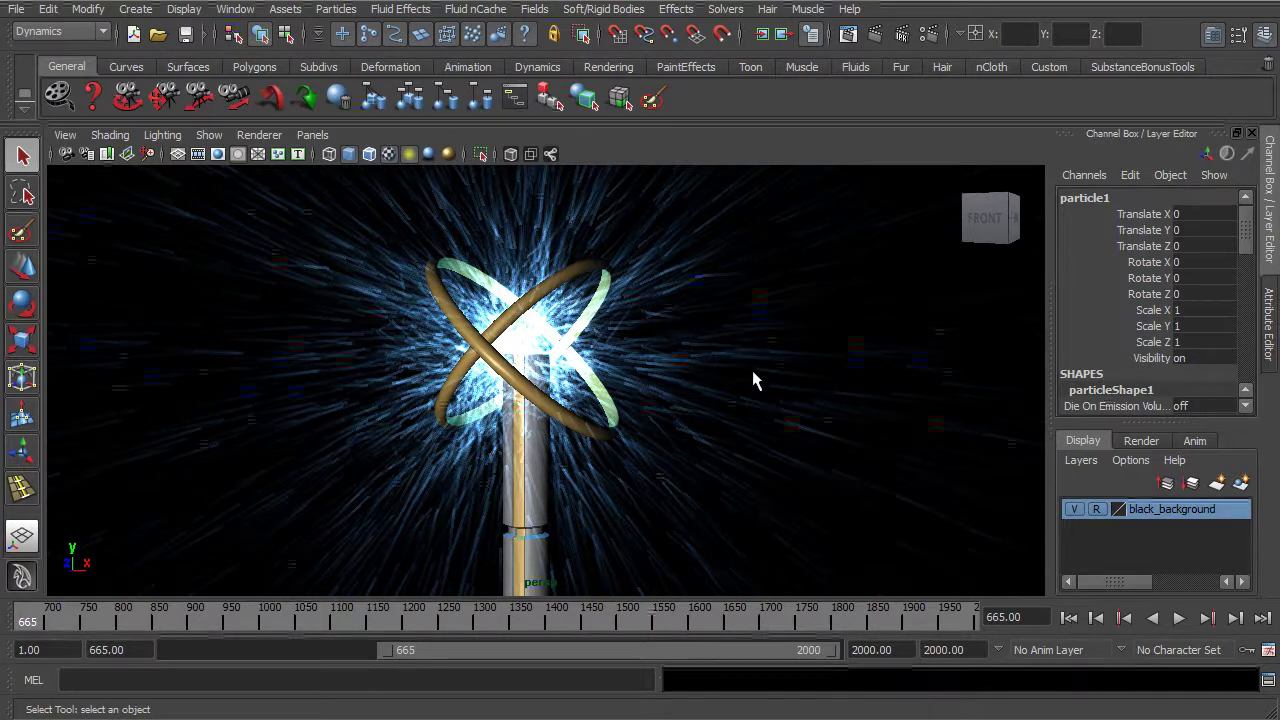
key(space)
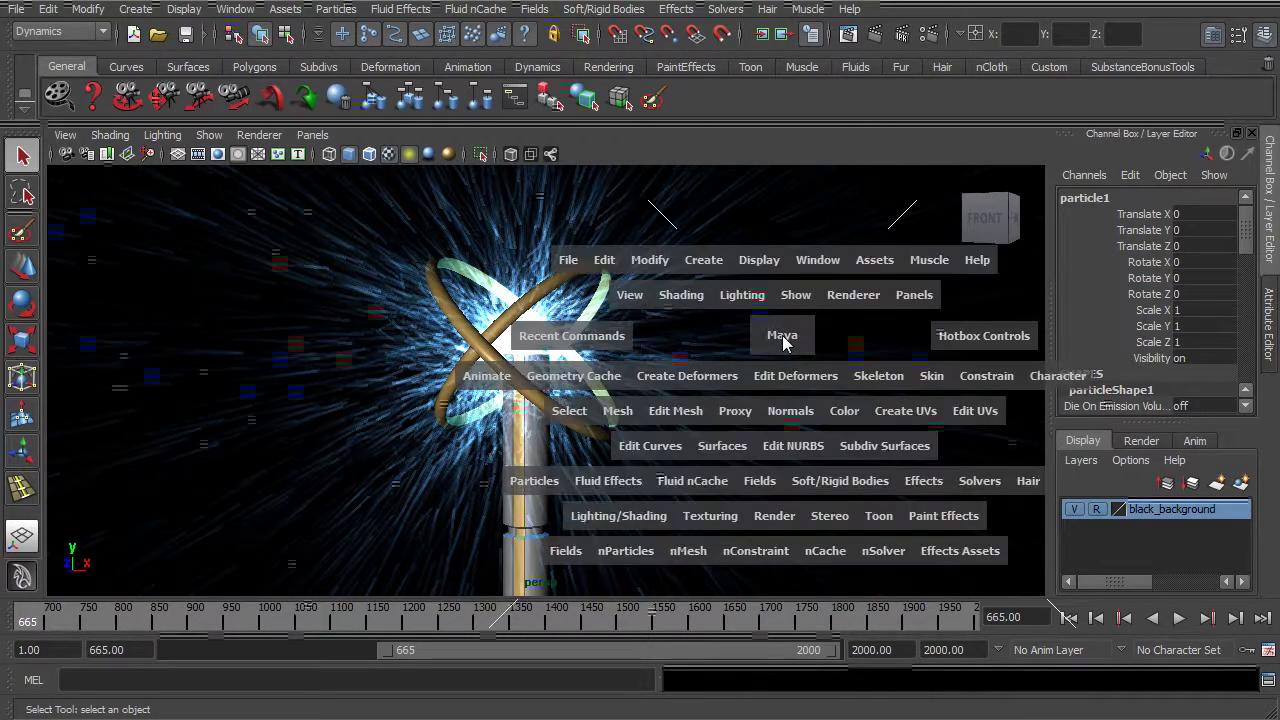
drag(329, 389, 322, 338)
Step: Apply the NURBS Mask, test selecting rings and cylinder, and set the cylinder to object mode
drag(398, 316, 516, 411)
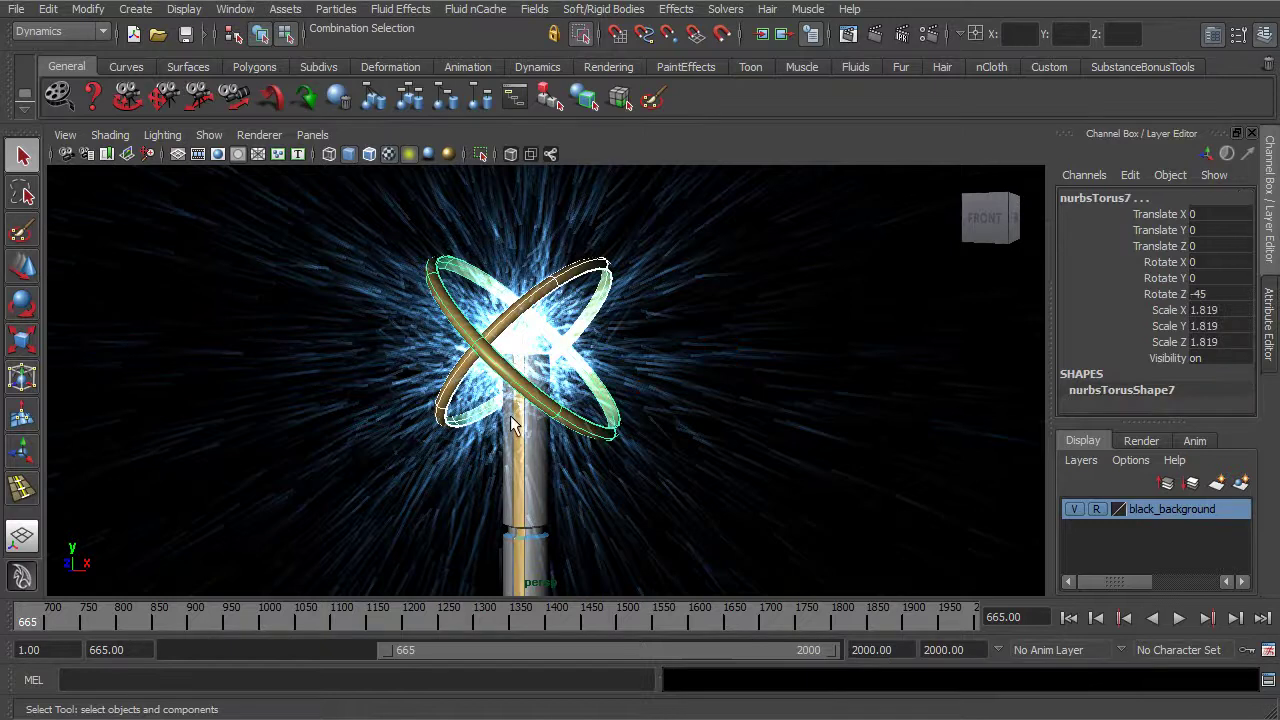
drag(355, 292, 612, 446)
drag(488, 393, 466, 442)
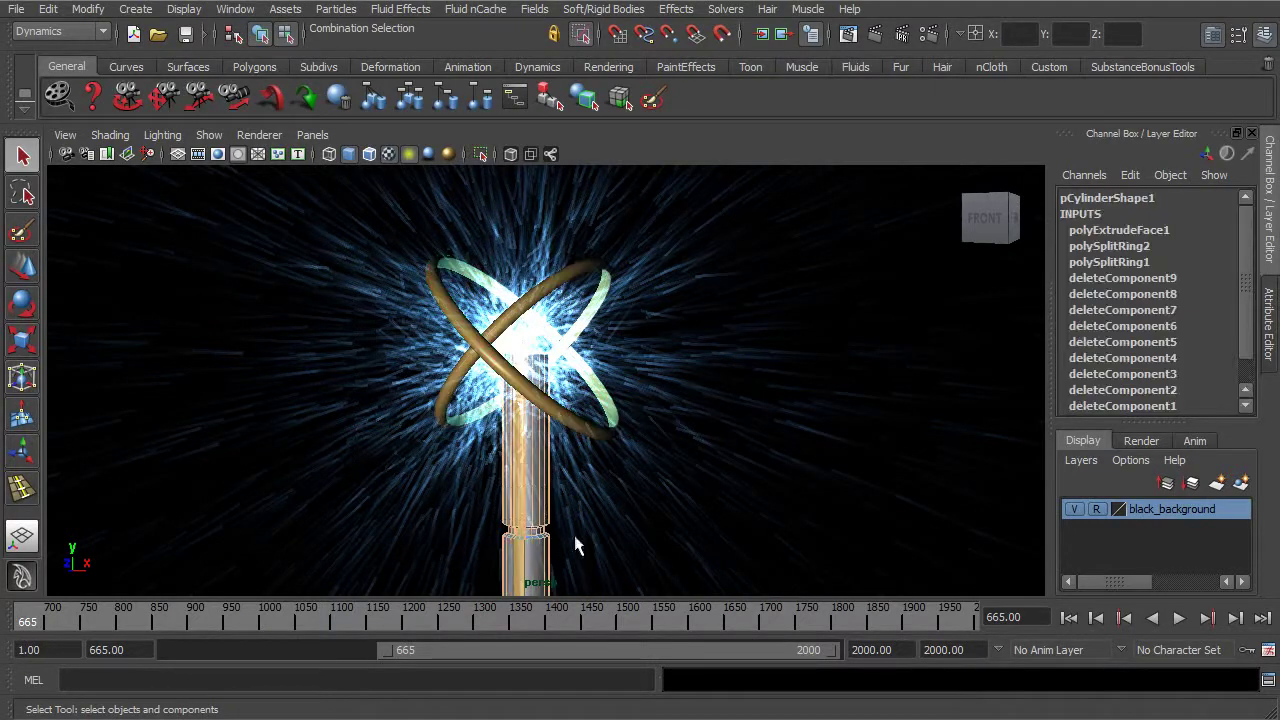
click(466, 390)
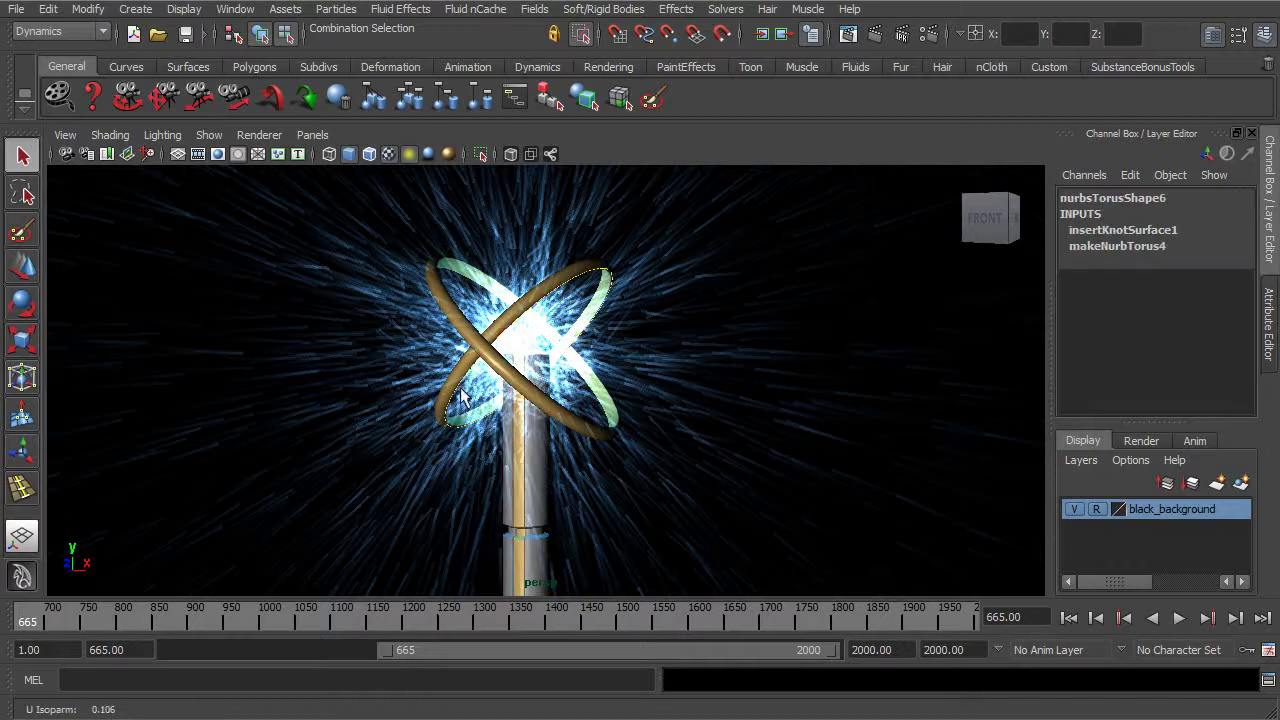
key(space)
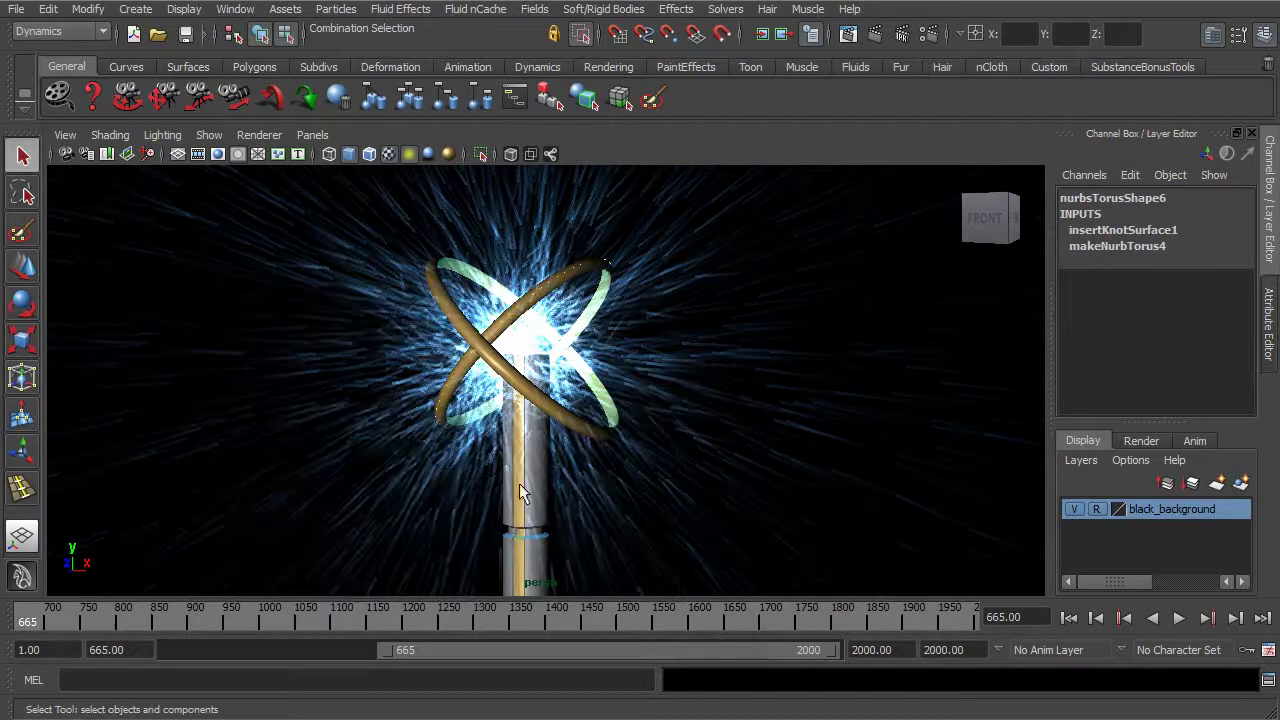
right_click(531, 513)
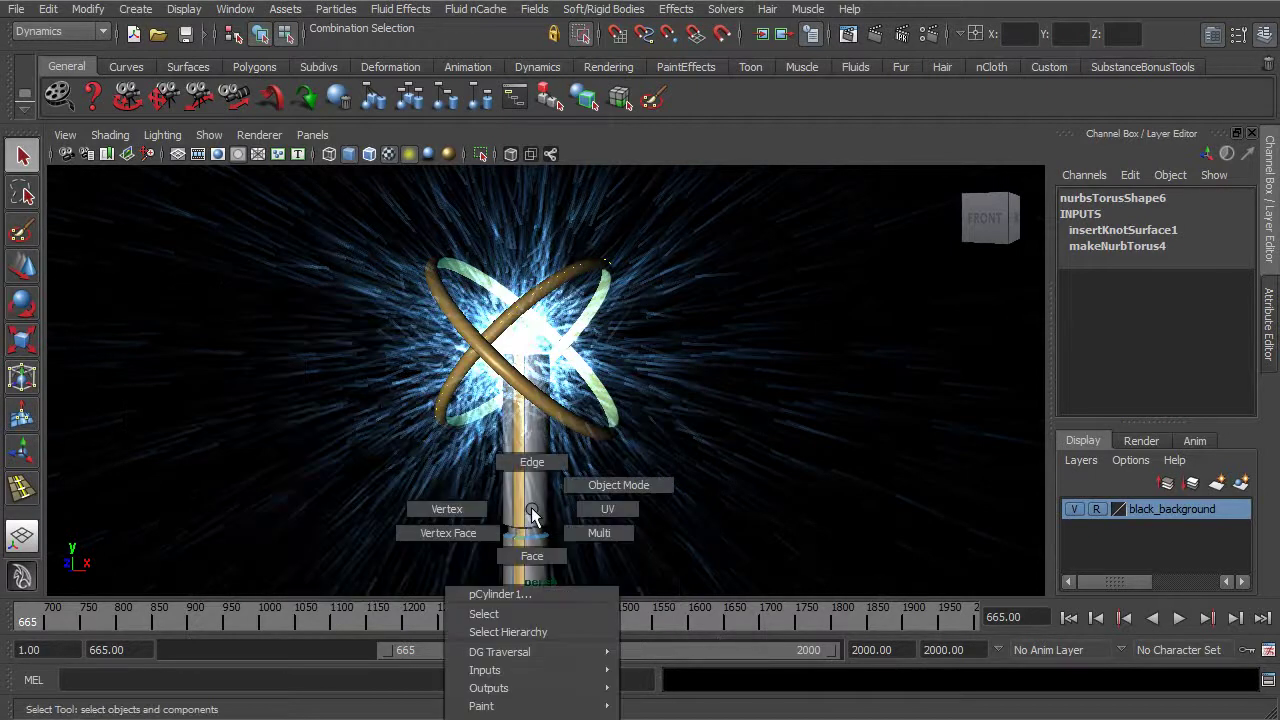
click(578, 485)
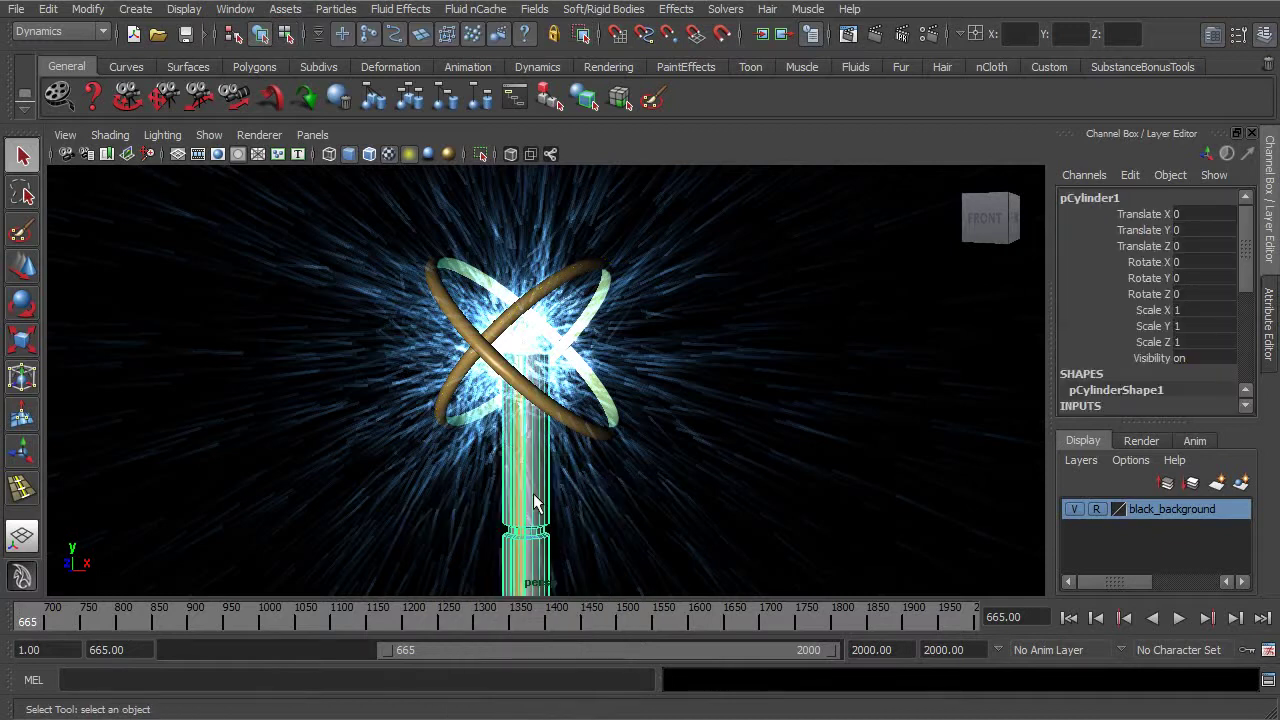
Step: Add the Dynamics Mask, clear the selection and marquee-select particle1
key(space)
drag(343, 418, 330, 466)
click(350, 428)
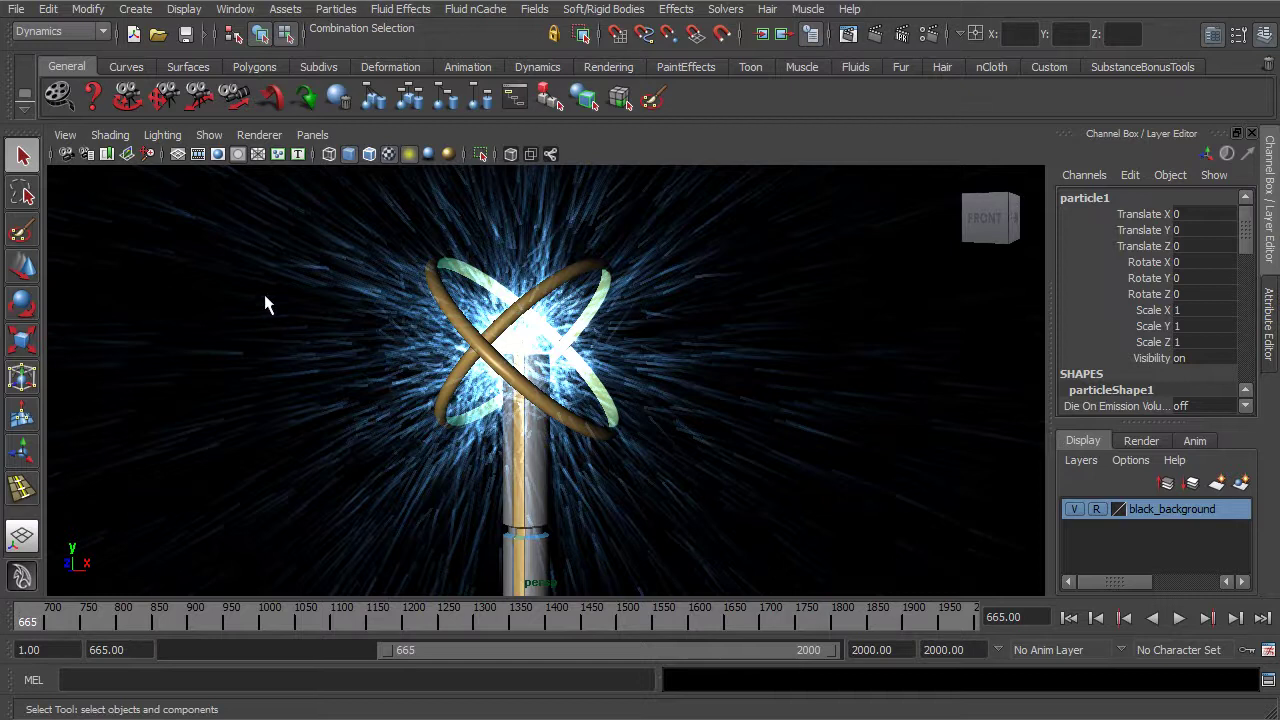
click(340, 422)
drag(335, 360, 341, 392)
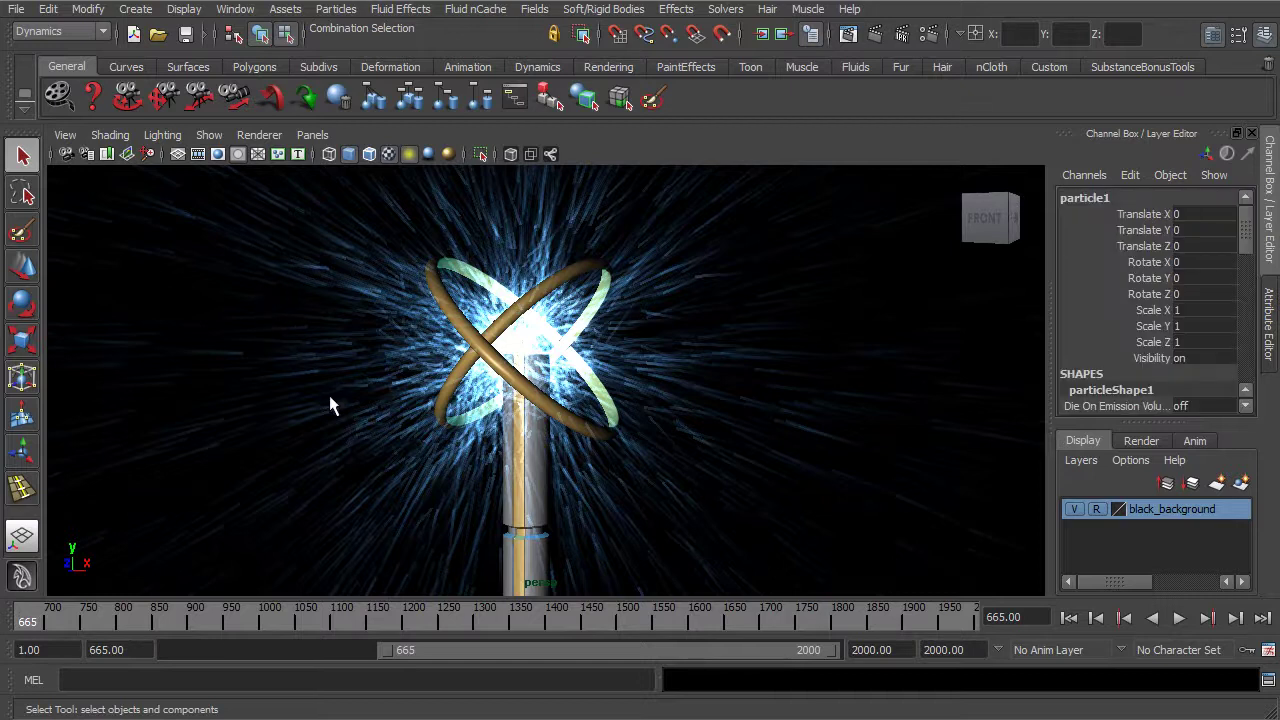